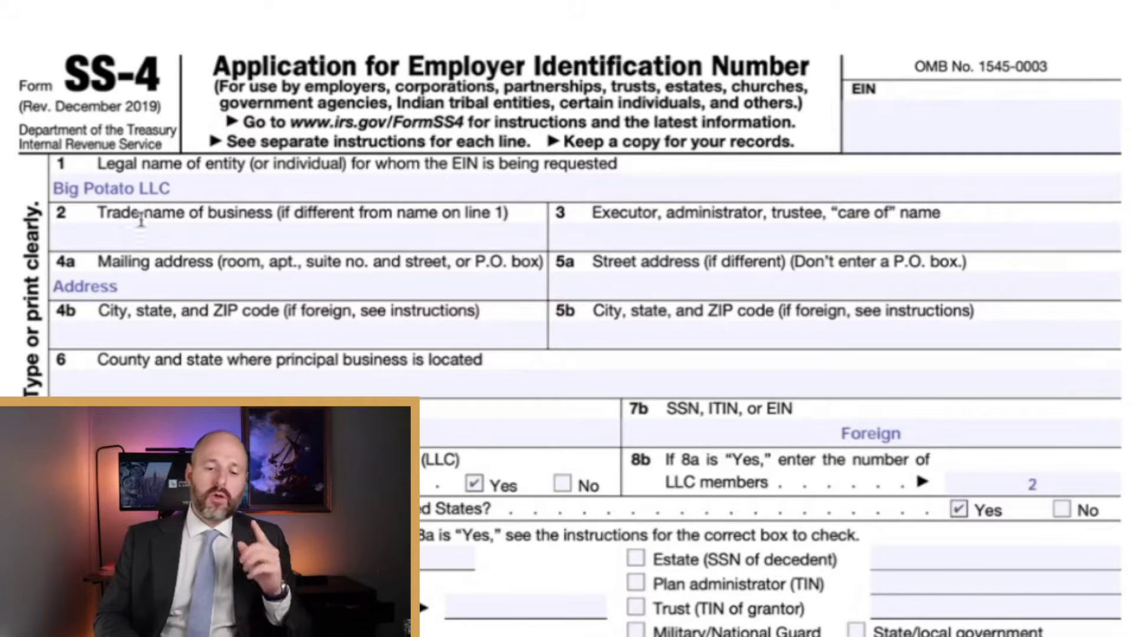
# - Review the legal name, mailing address, responsible party and SSN, ITIN, or EIN entries on lines 1 to 7b
pyautogui.tripleClick(135, 187)
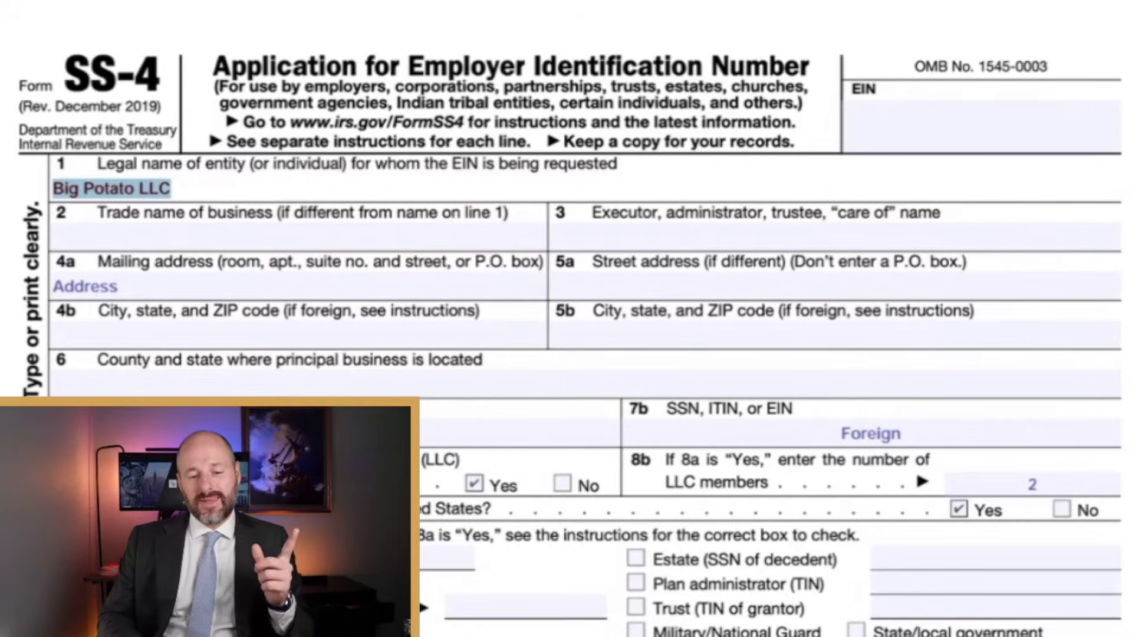
pyautogui.press('Escape')
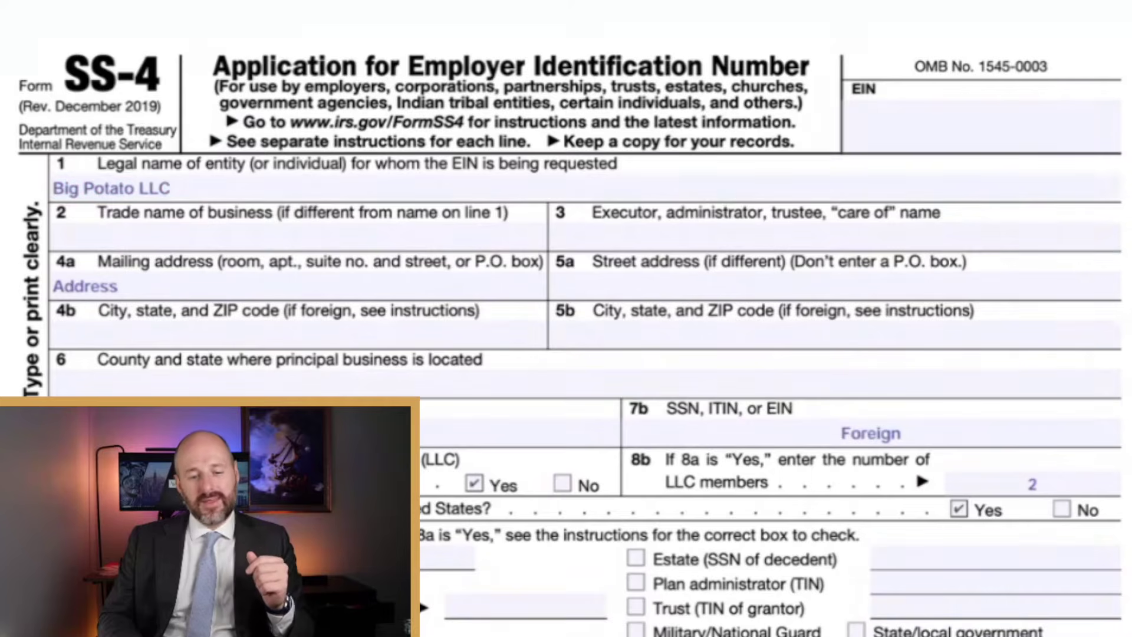
pyautogui.tripleClick(156, 282)
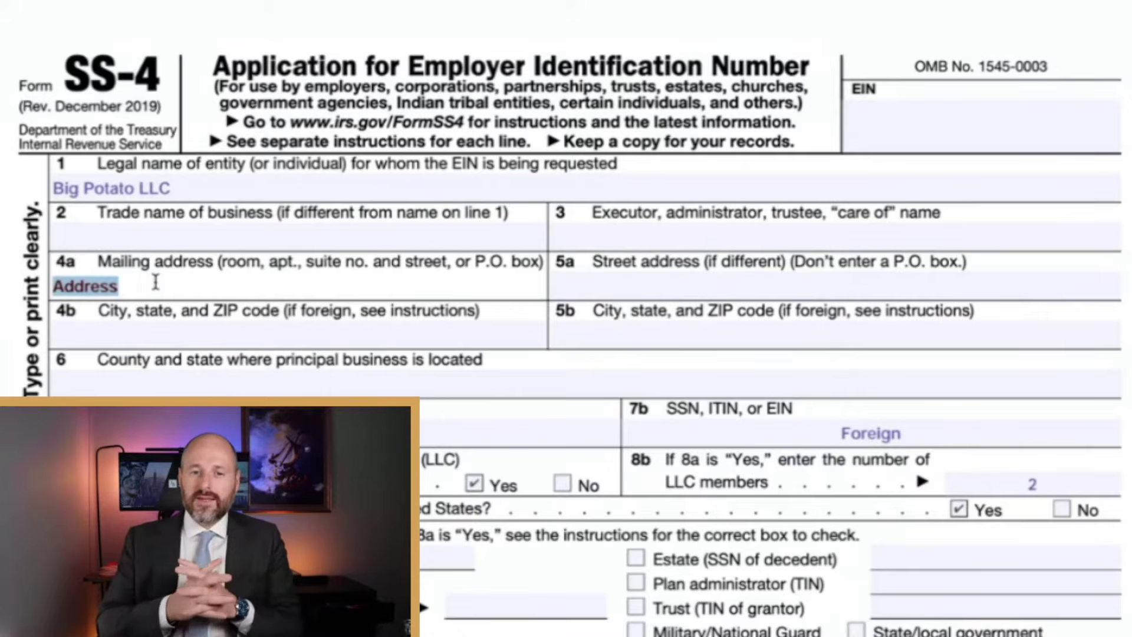
pyautogui.scroll(-3, 156, 281)
pyautogui.click(129, 203)
pyautogui.click(110, 260)
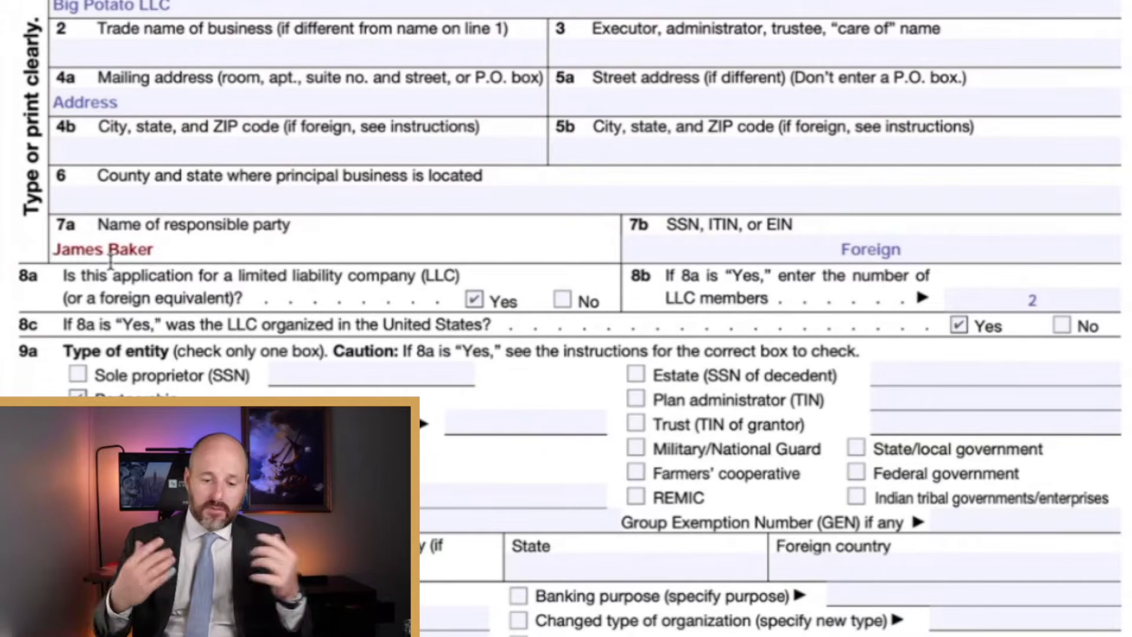
pyautogui.doubleClick(870, 251)
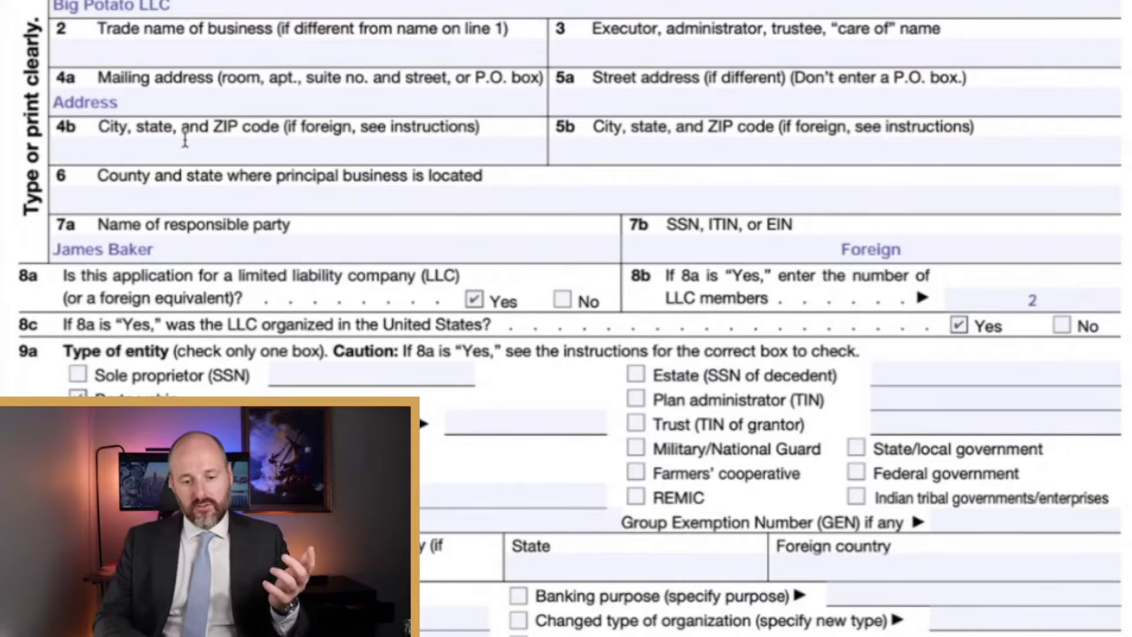
pyautogui.click(121, 256)
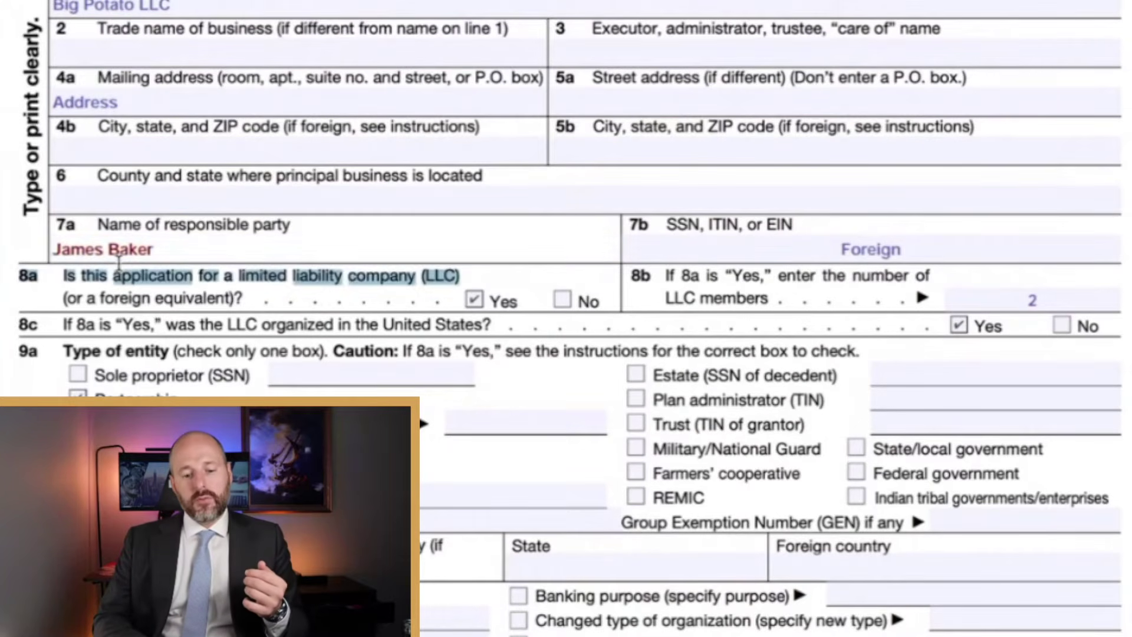
pyautogui.press('Tab')
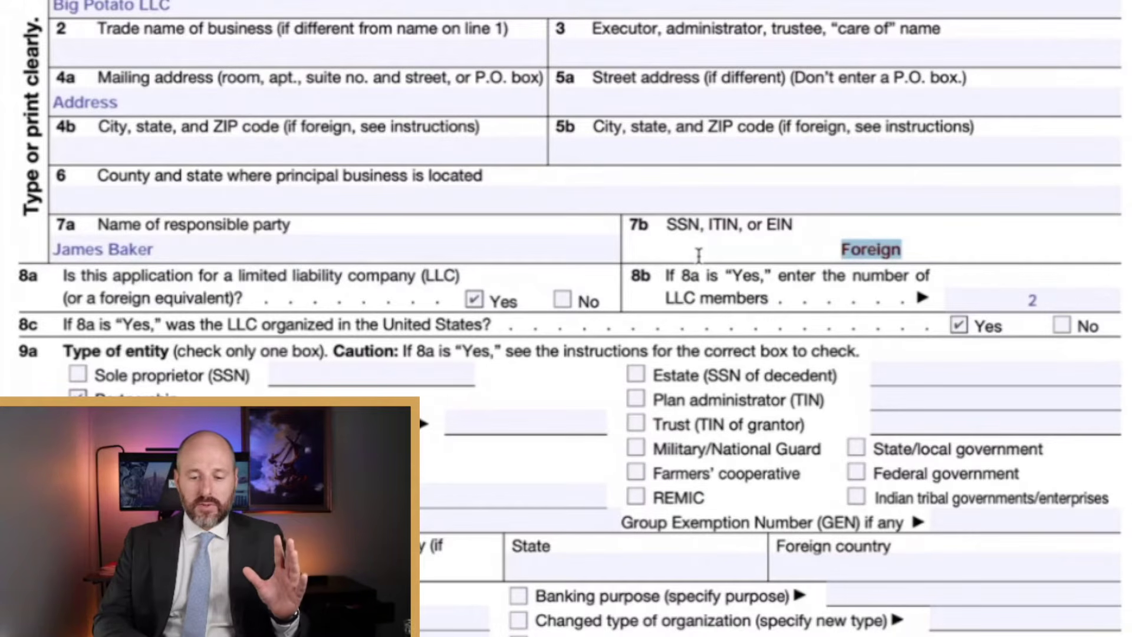
# - Set the number of LLC members on line 8b to 1
pyautogui.scroll(-3, 699, 255)
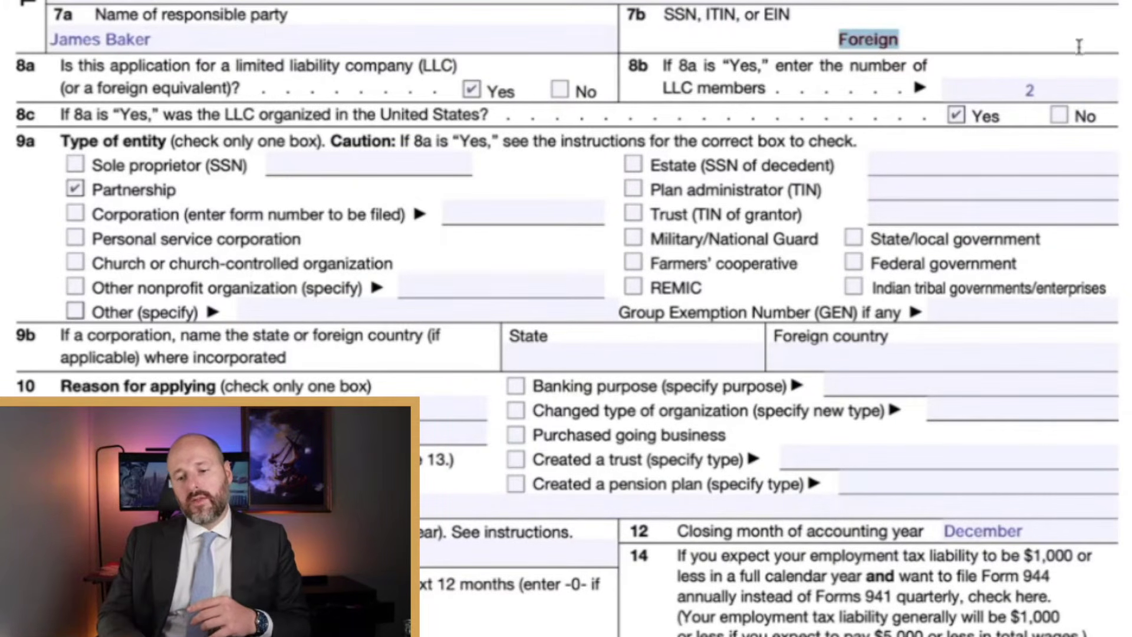
pyautogui.click(1043, 91)
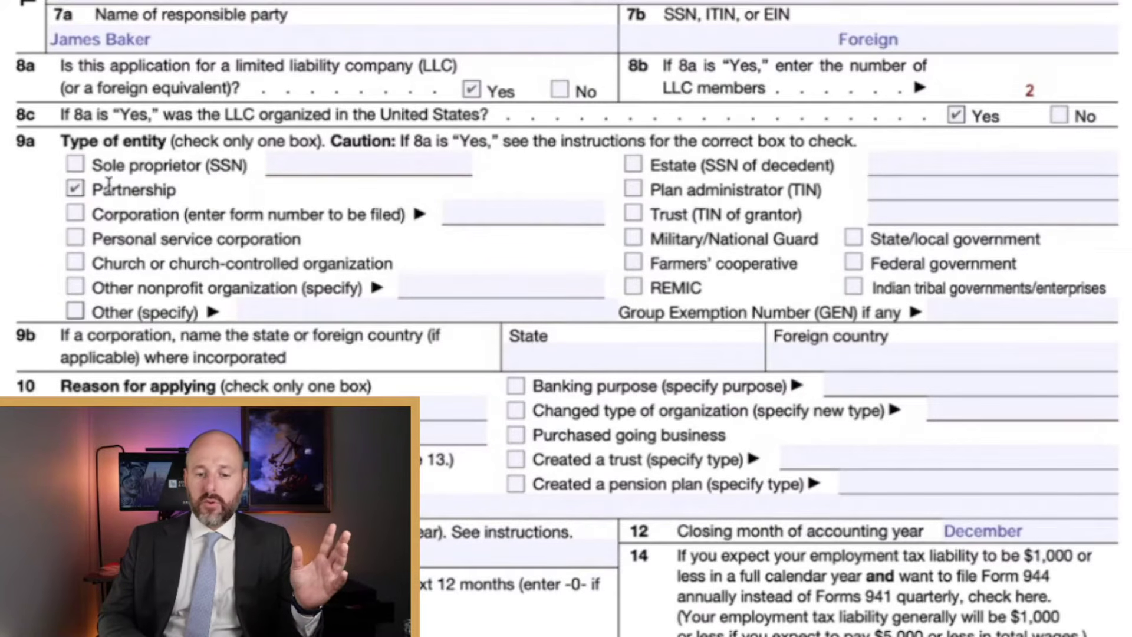
pyautogui.moveTo(1049, 96); pyautogui.dragTo(952, 86)
pyautogui.write('1')
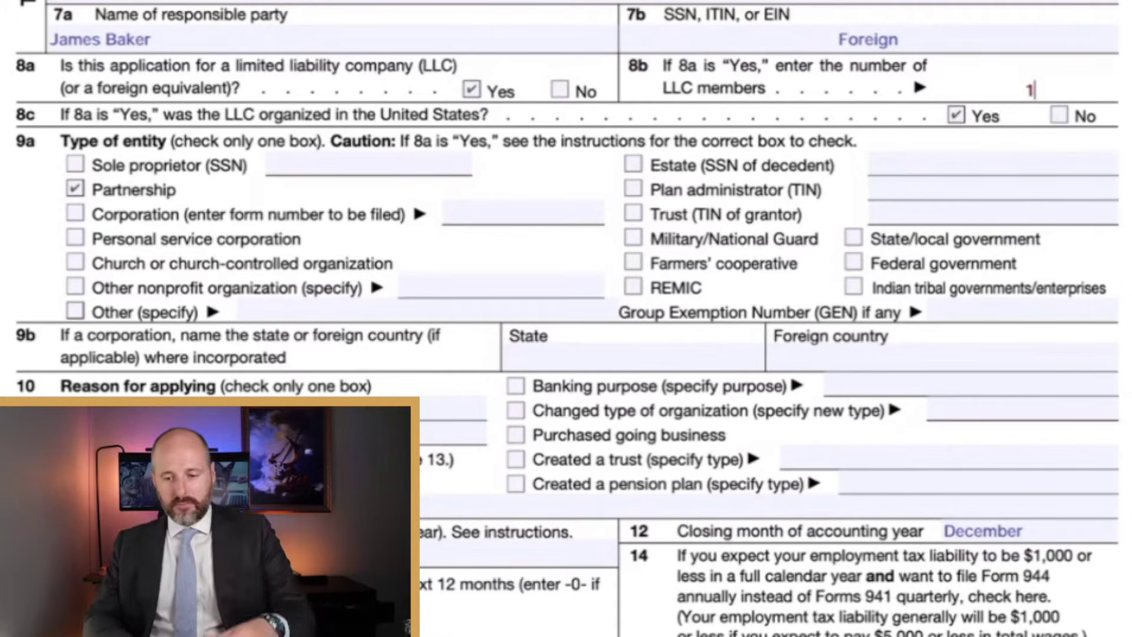
# - Change the type of entity on line 9a to Other and specify it as Disregarded Entity
pyautogui.click(75, 312)
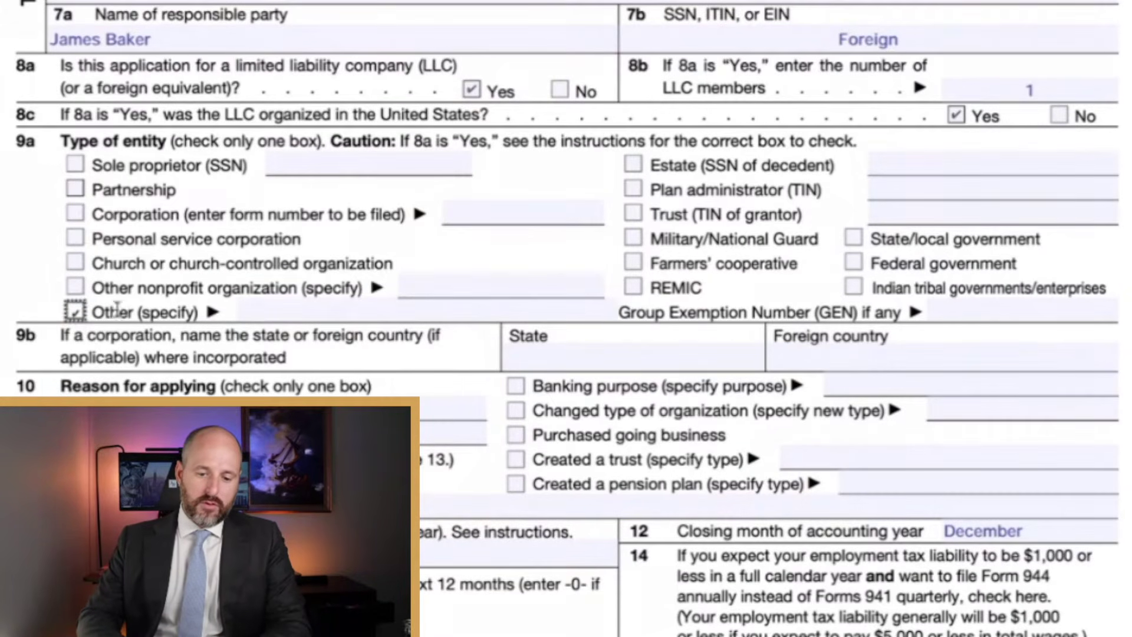
pyautogui.click(292, 311)
pyautogui.write('Disr')
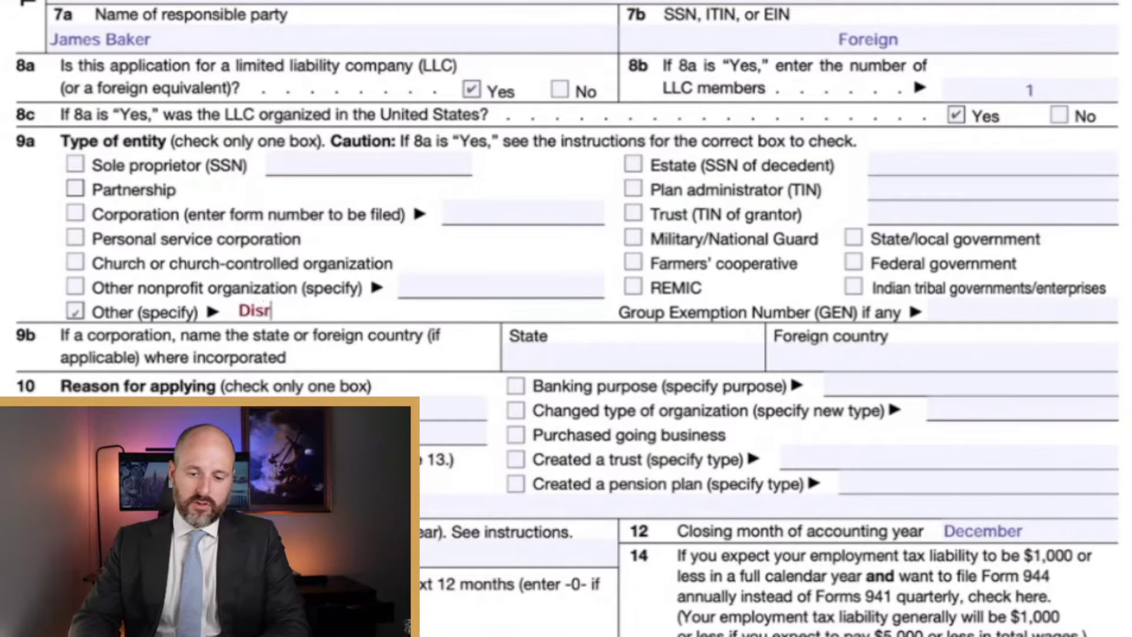
pyautogui.write('egarded Entity')
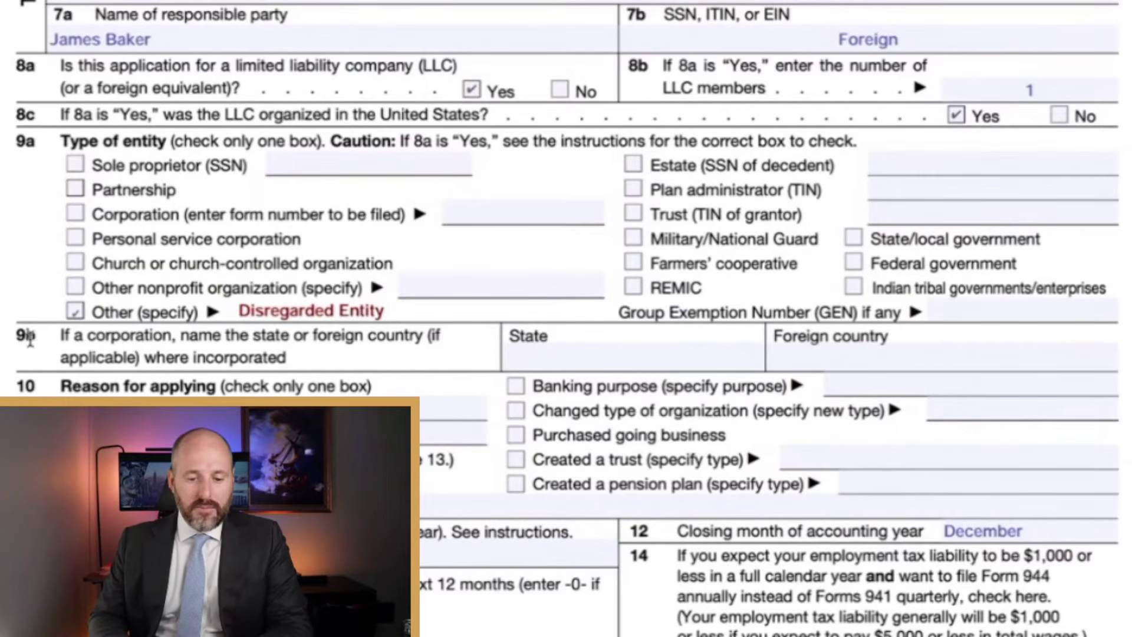
pyautogui.click(70, 337)
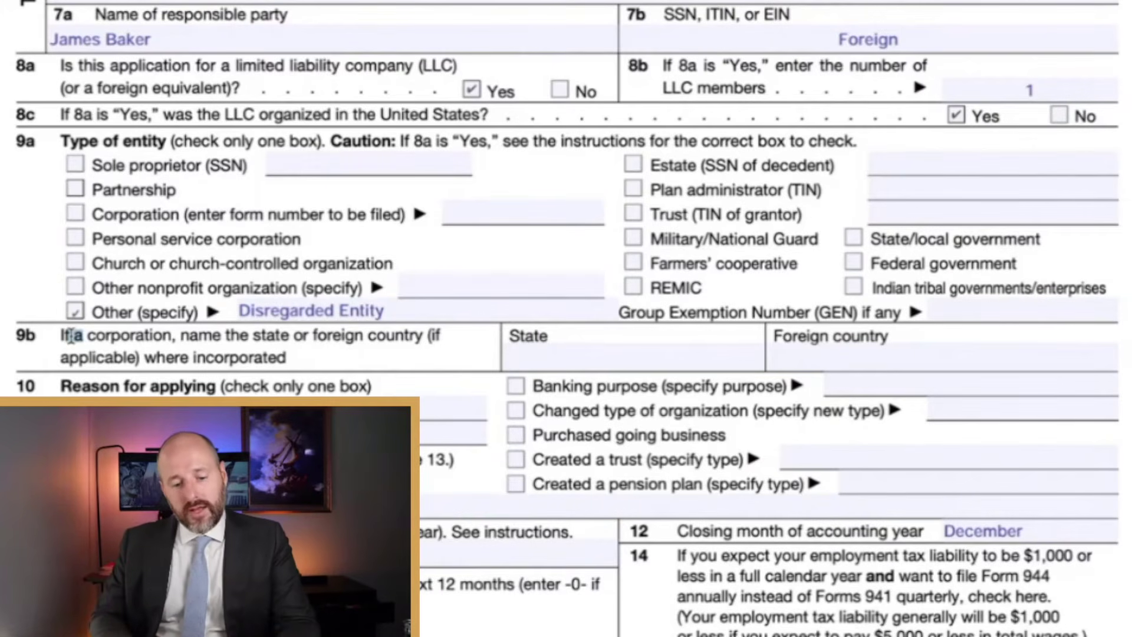
# - Check the business start date and closing month, and enter n/a for the first wage payment date on line 15
pyautogui.scroll(-3, 824, 373)
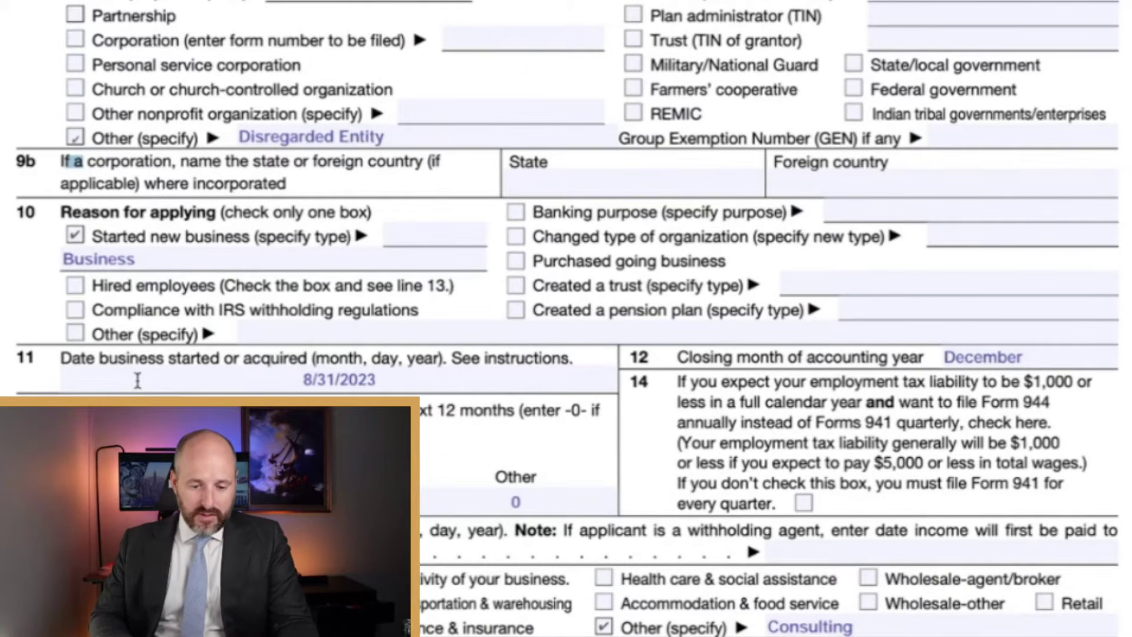
pyautogui.click(340, 384)
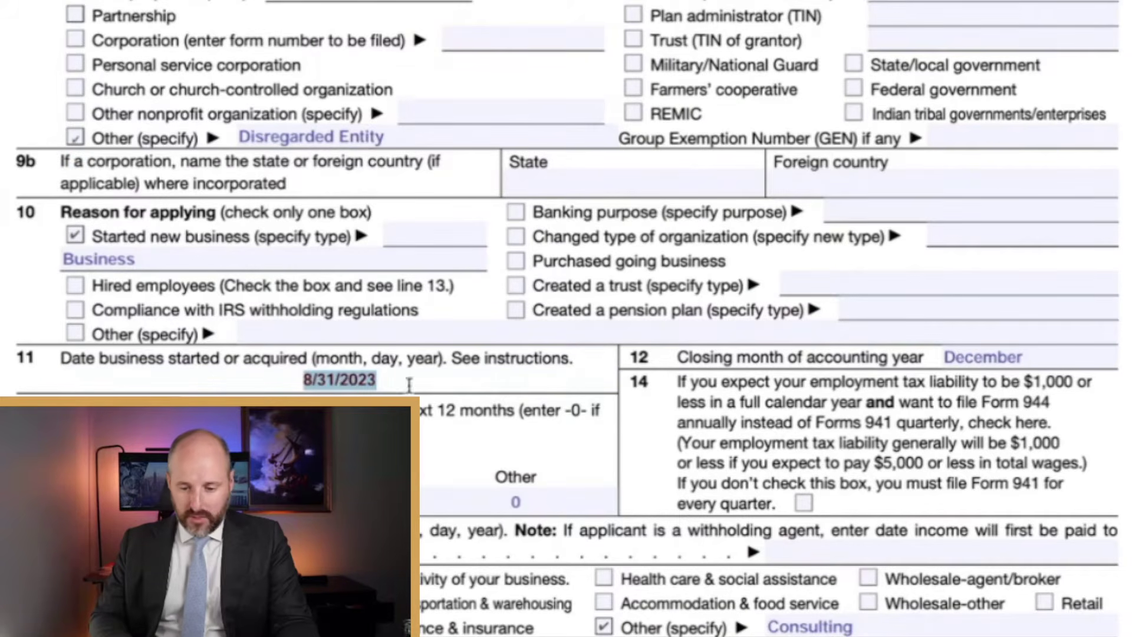
pyautogui.click(1004, 349)
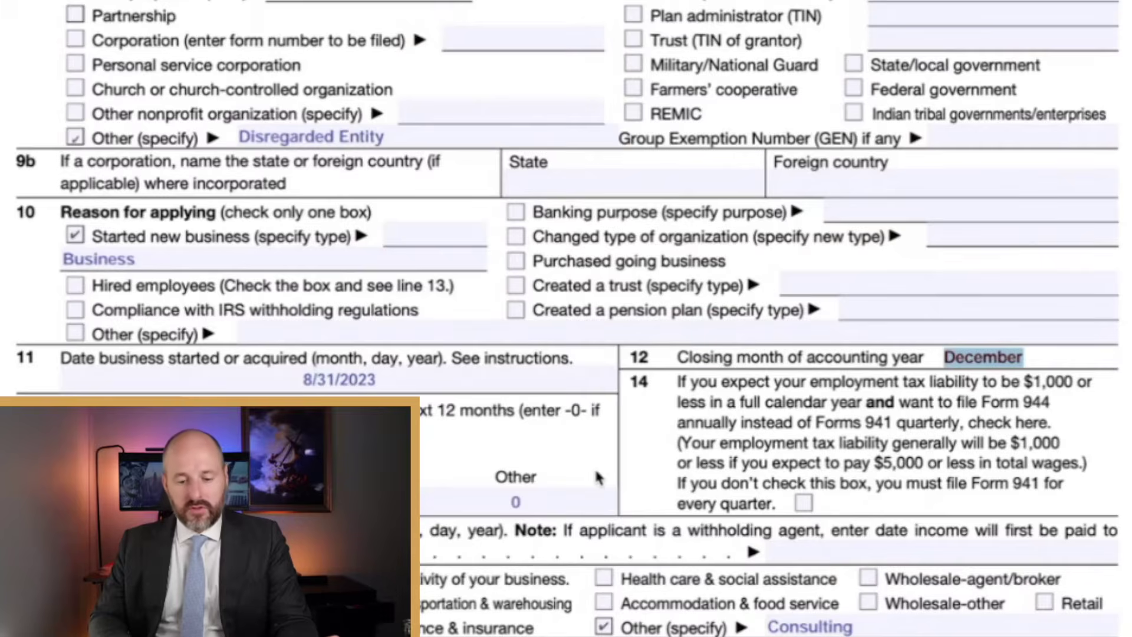
pyautogui.scroll(-3, 596, 475)
pyautogui.scroll(-3, 594, 468)
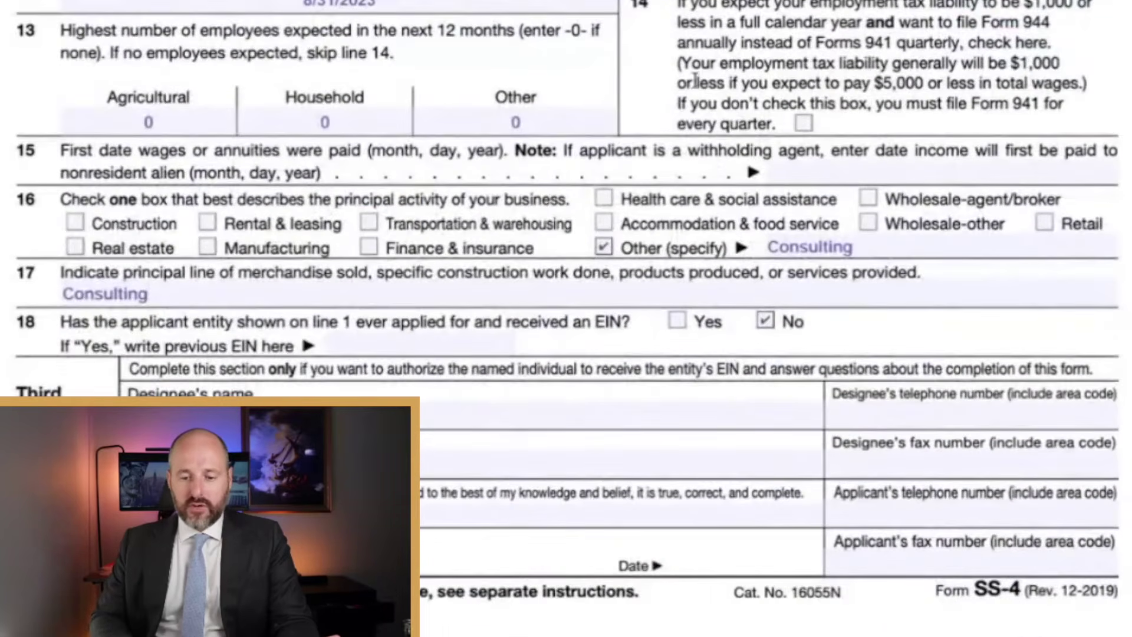
pyautogui.click(844, 177)
pyautogui.write('n/a')
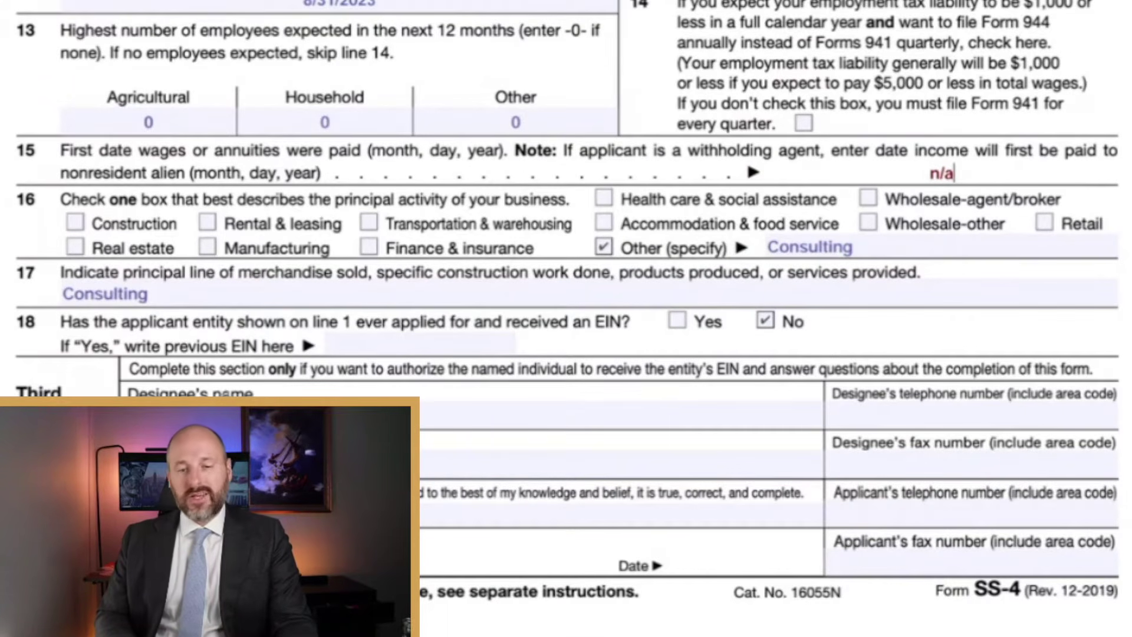
# - Examine the applicant's telephone and fax fields, the EIN box at the head of the form, and the completed lines
pyautogui.click(330, 516)
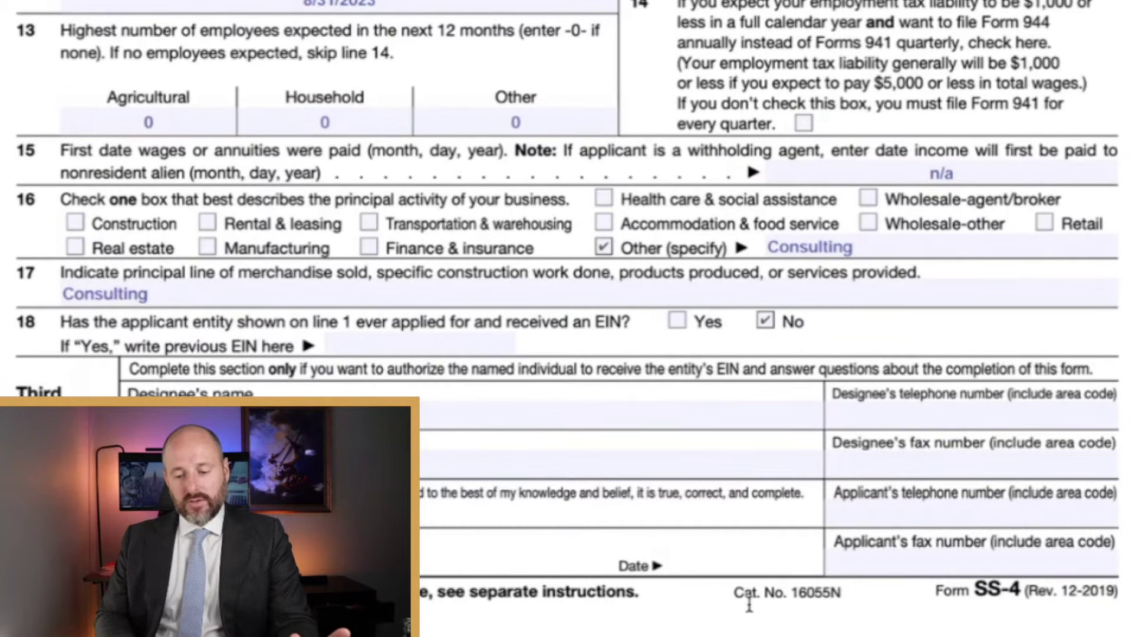
pyautogui.click(932, 524)
pyautogui.click(922, 552)
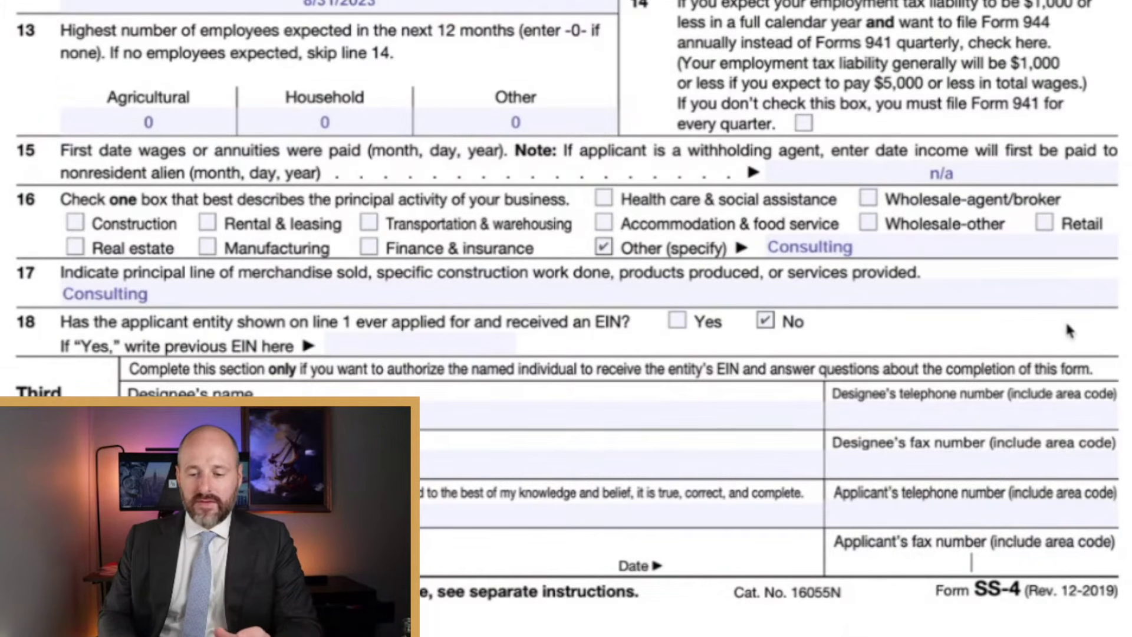
pyautogui.scroll(10, 1066, 326)
pyautogui.scroll(5, 1069, 402)
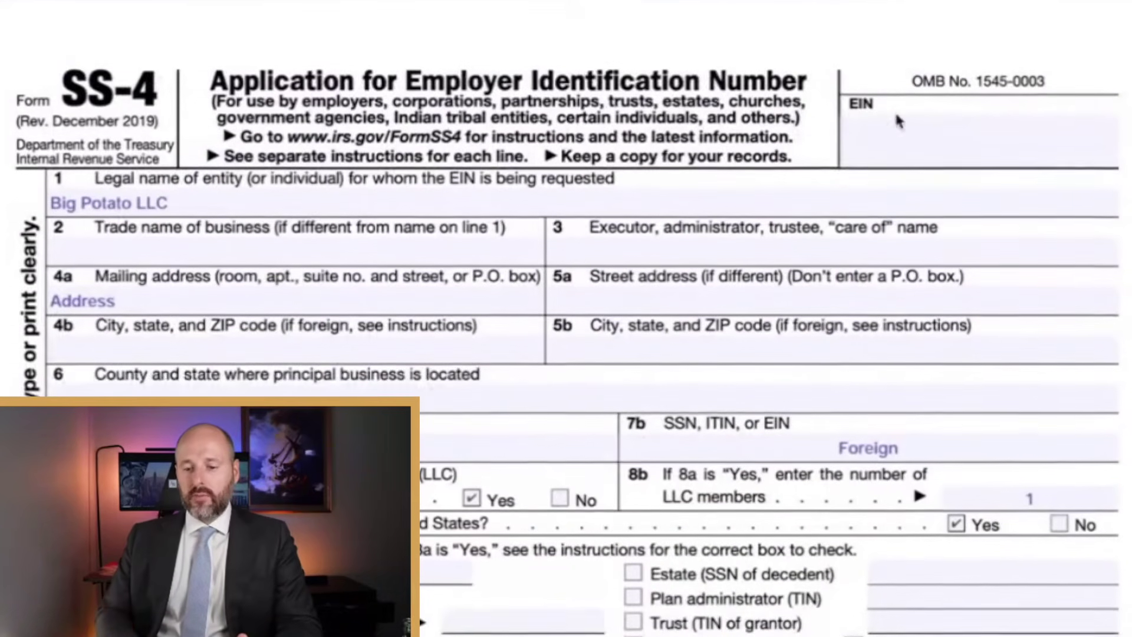
pyautogui.scroll(1, 896, 116)
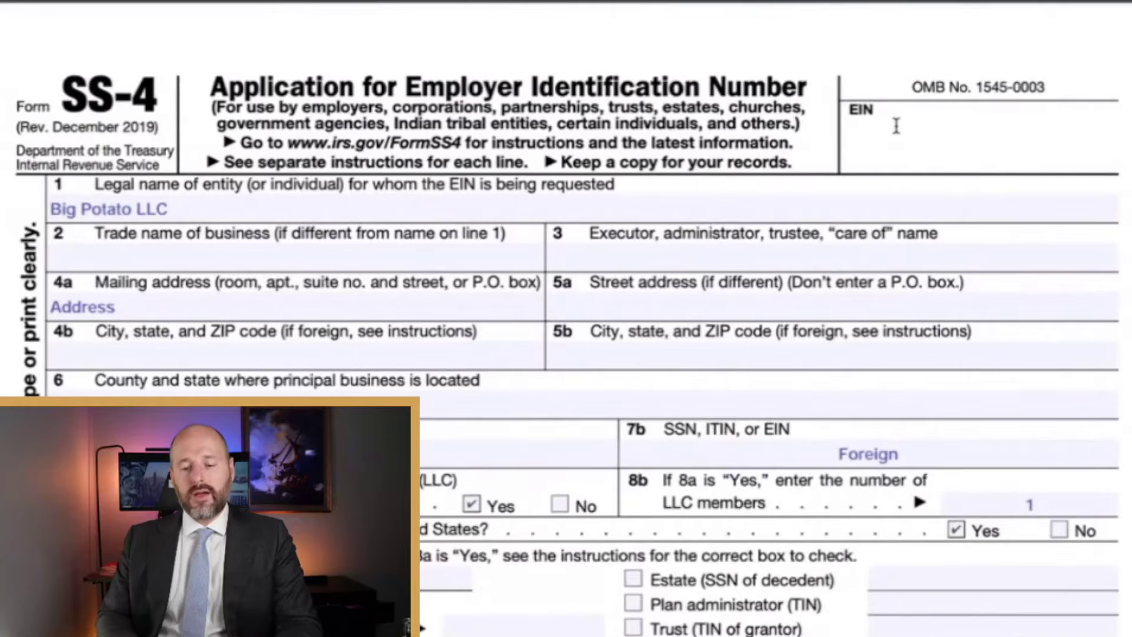
pyautogui.click(897, 125)
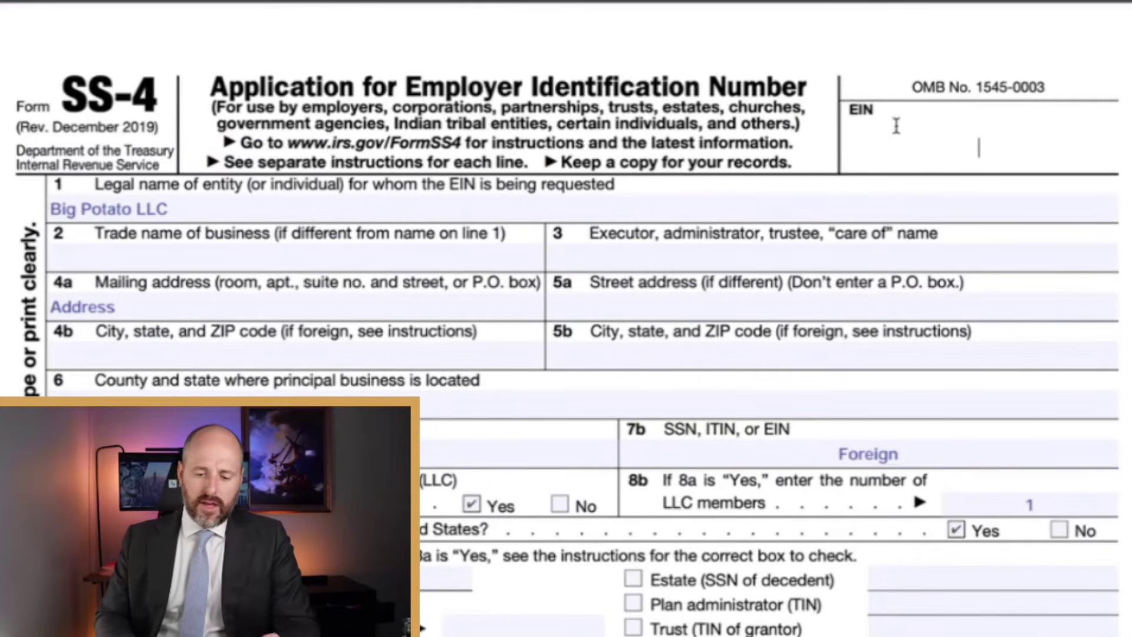
pyautogui.scroll(-4, 897, 126)
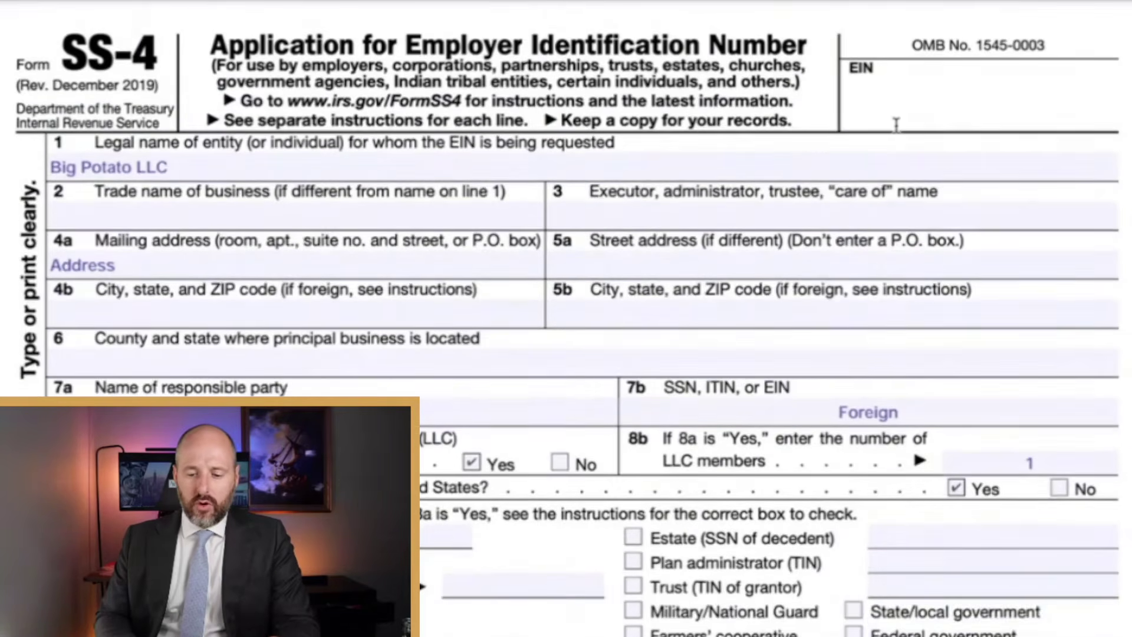
pyautogui.scroll(-6, 897, 125)
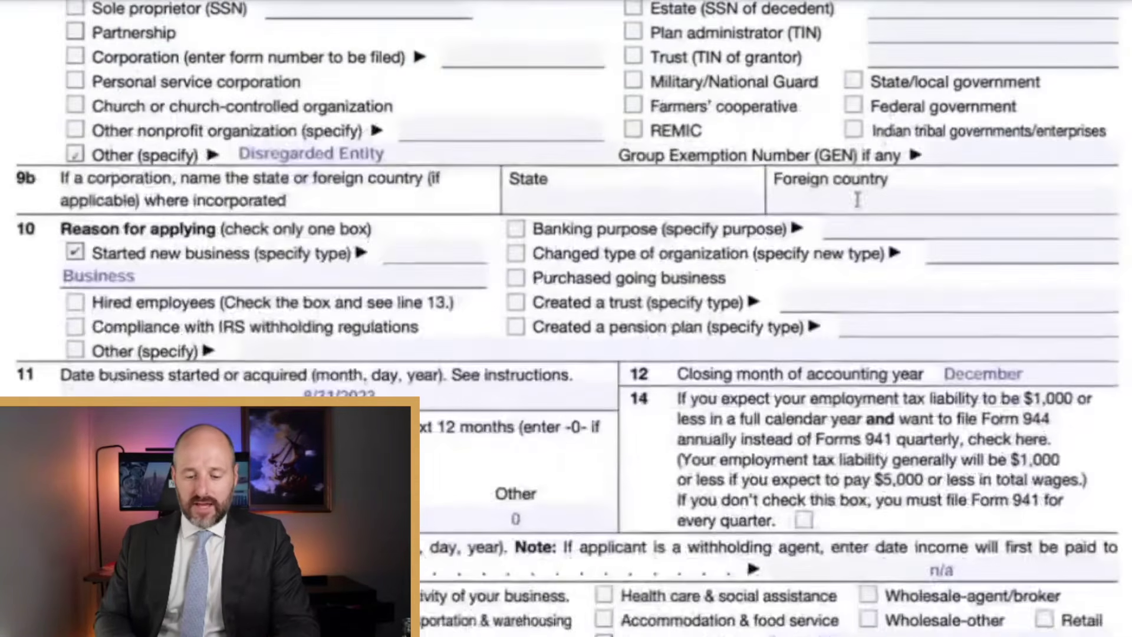
pyautogui.scroll(-3, 733, 379)
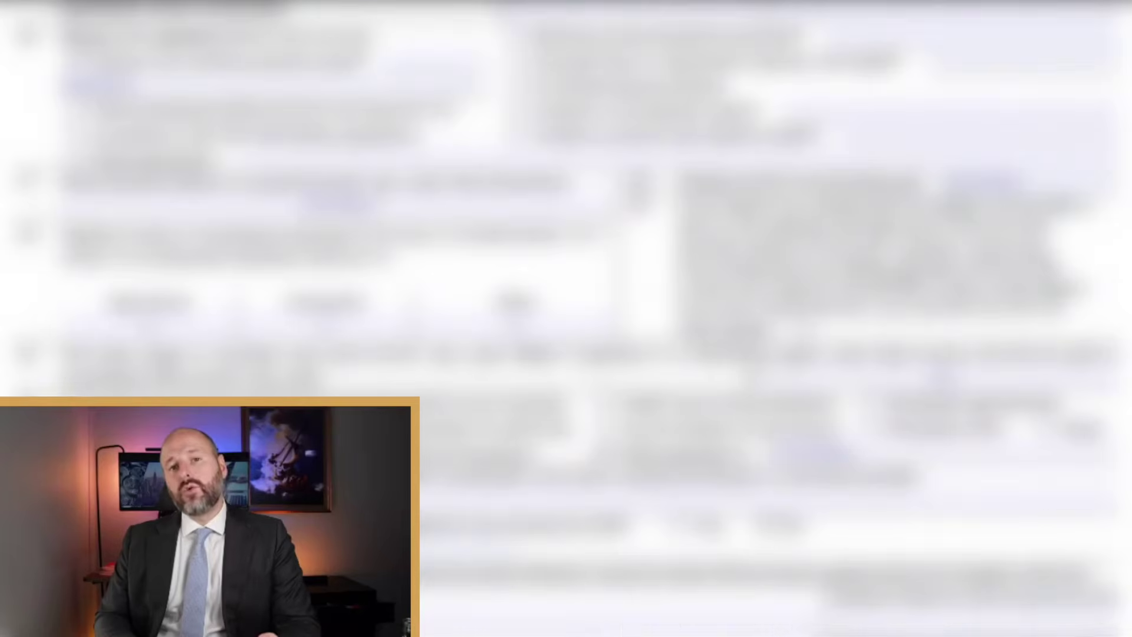